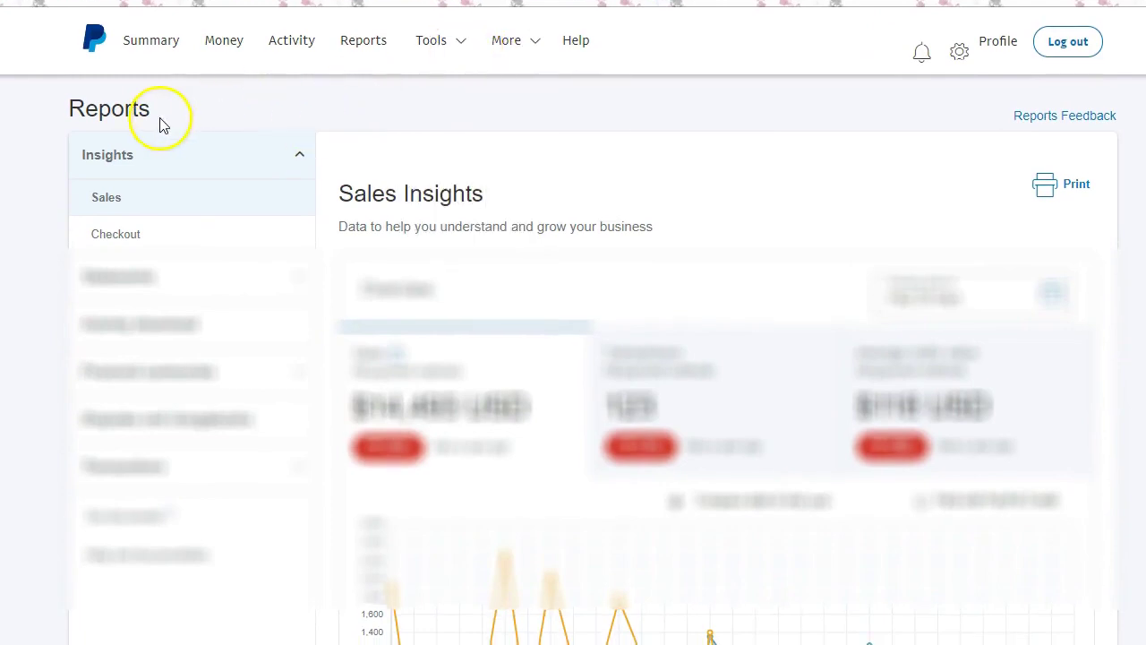
Step: Create the PayPal Financial summary report for September 1–30, 2018
click(149, 376)
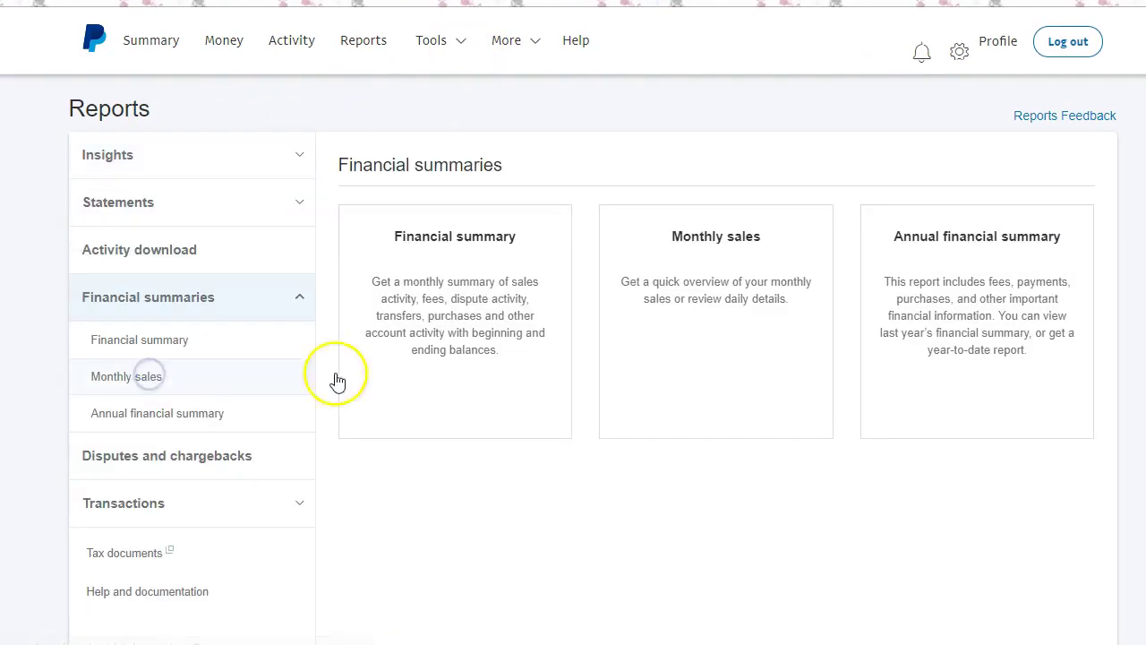
click(456, 331)
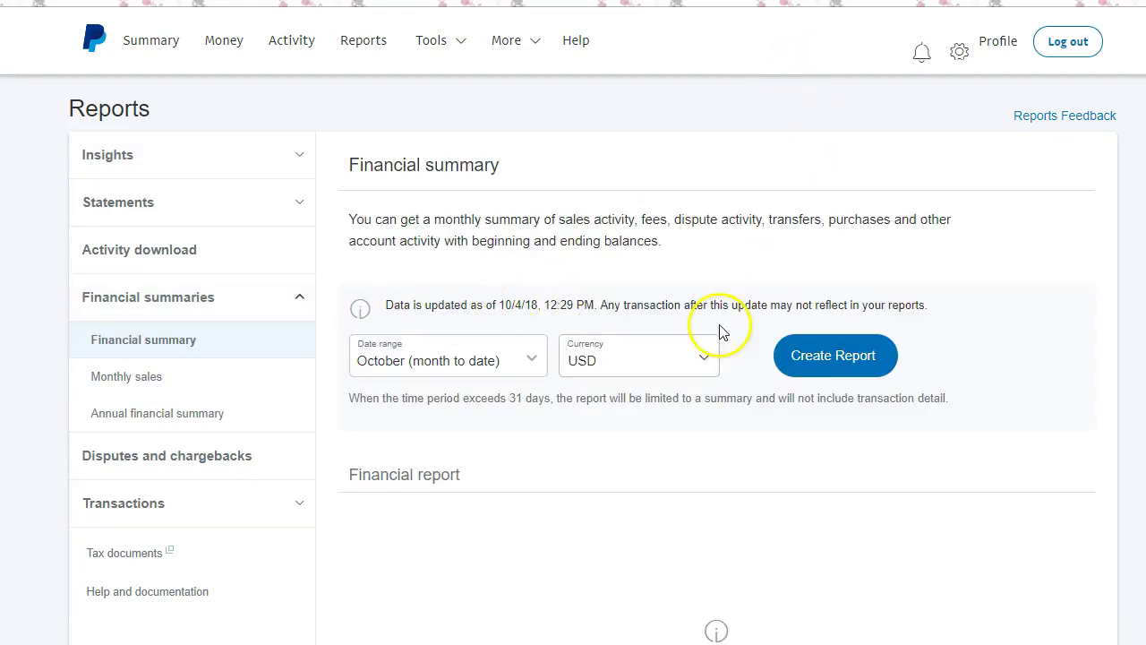
click(517, 359)
click(481, 468)
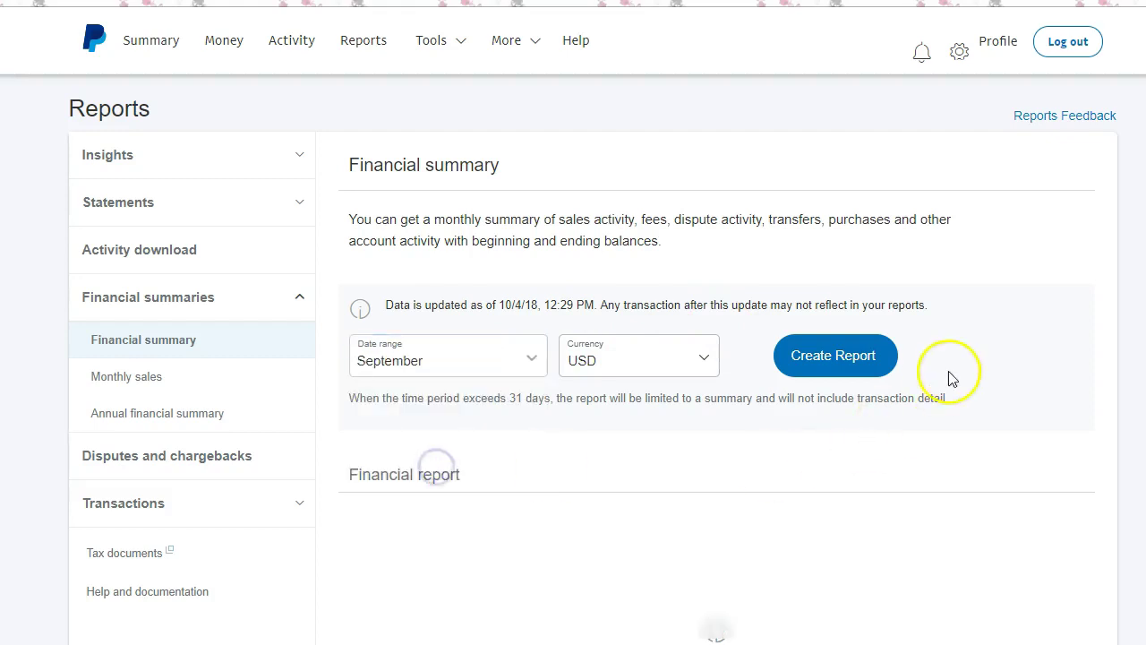
click(853, 360)
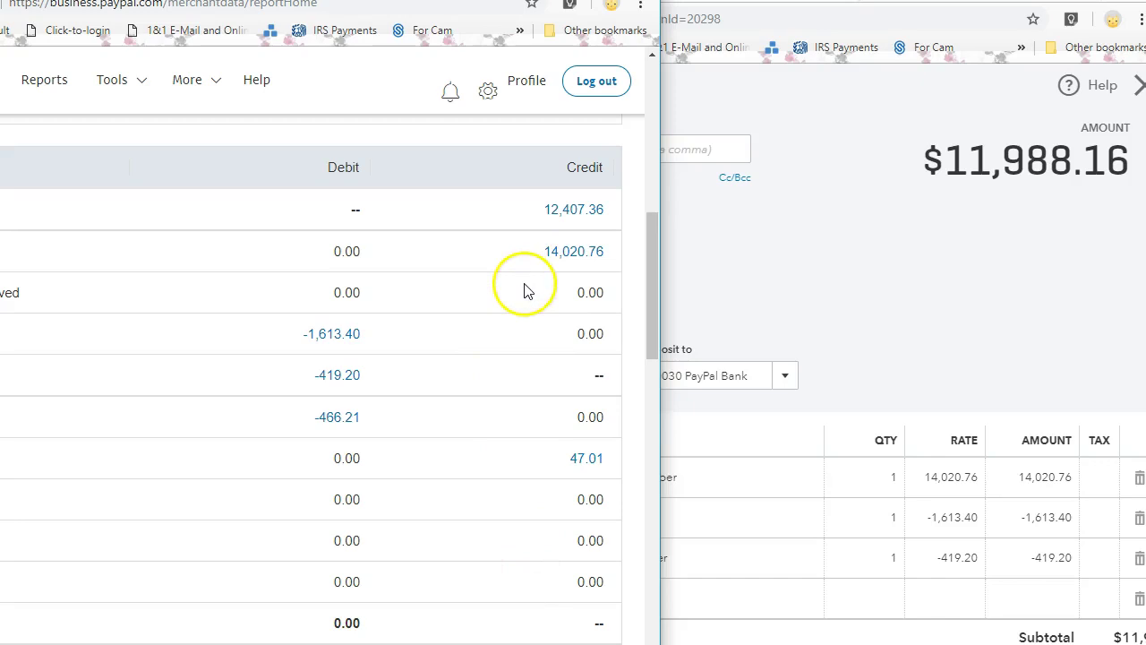
drag(445, 7, 577, 30)
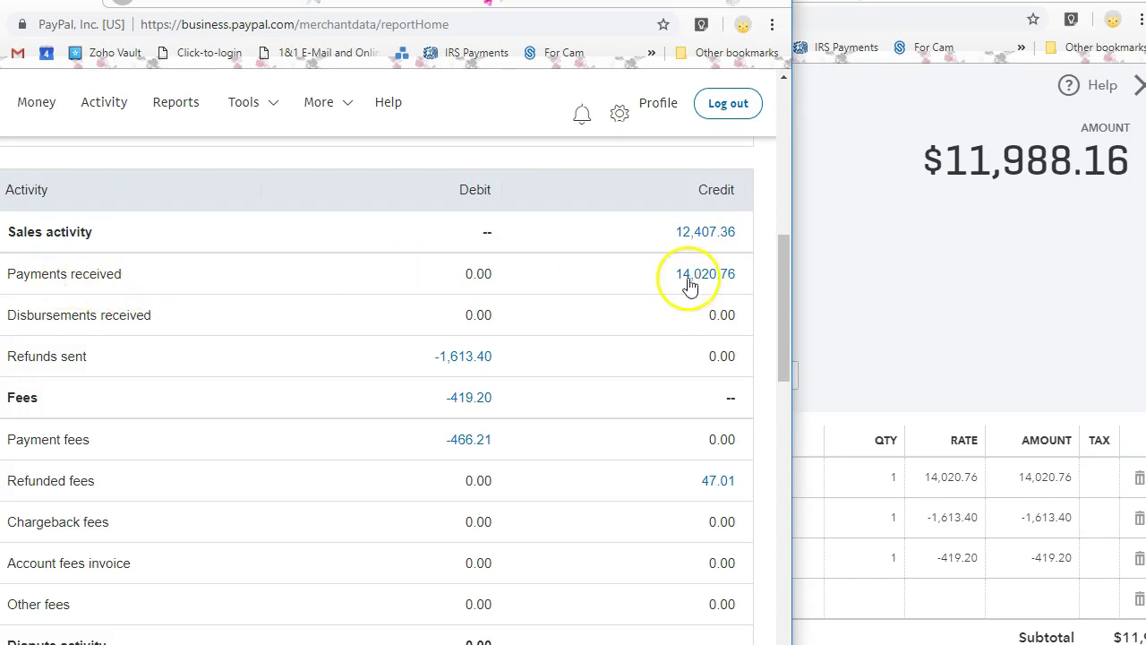
click(951, 320)
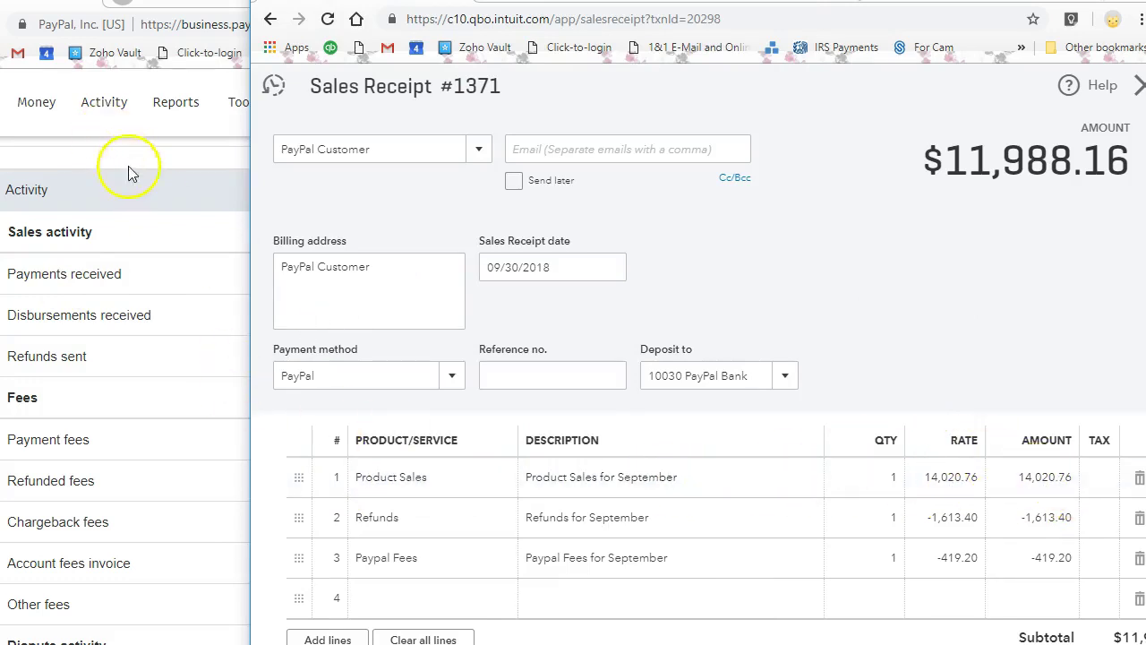
click(189, 200)
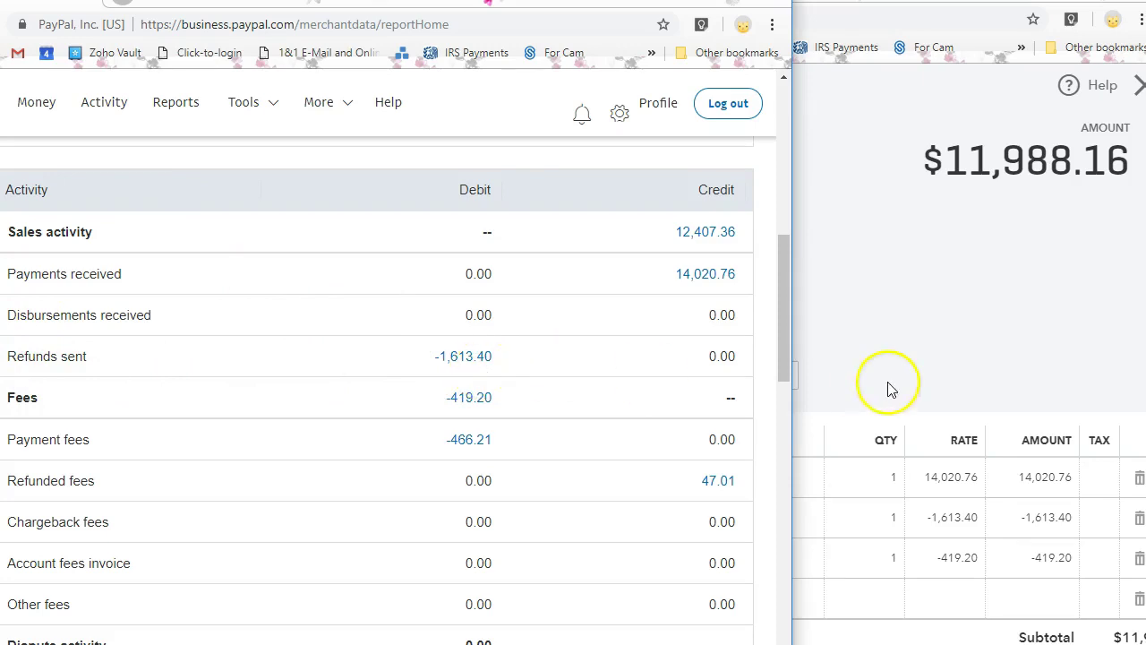
click(913, 350)
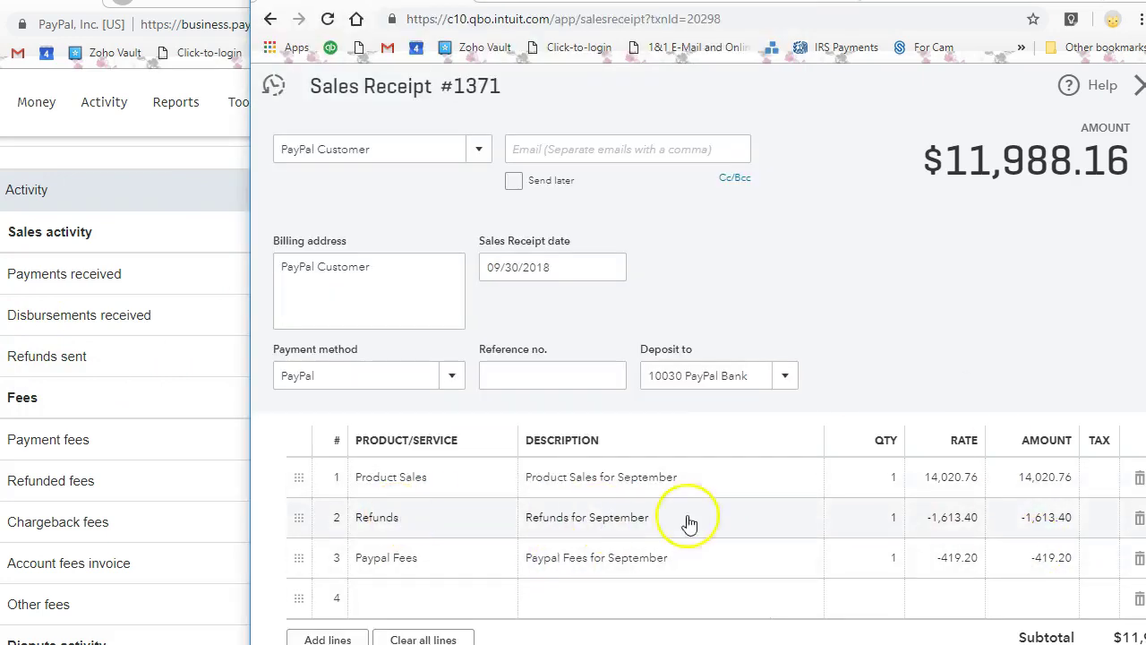
click(136, 186)
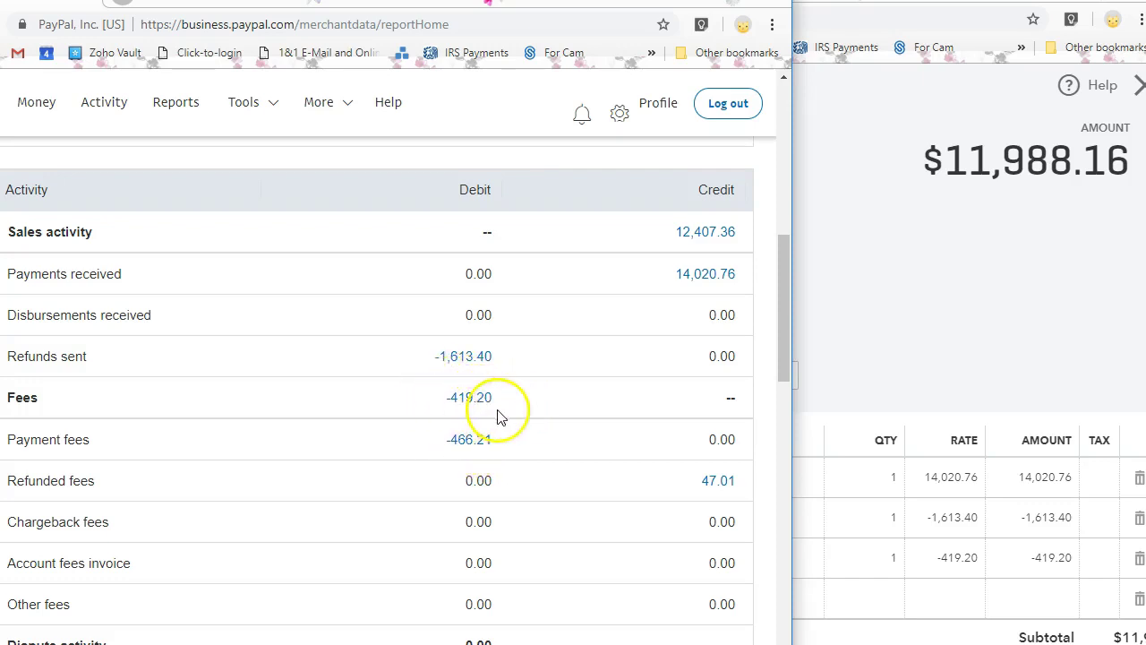
click(931, 352)
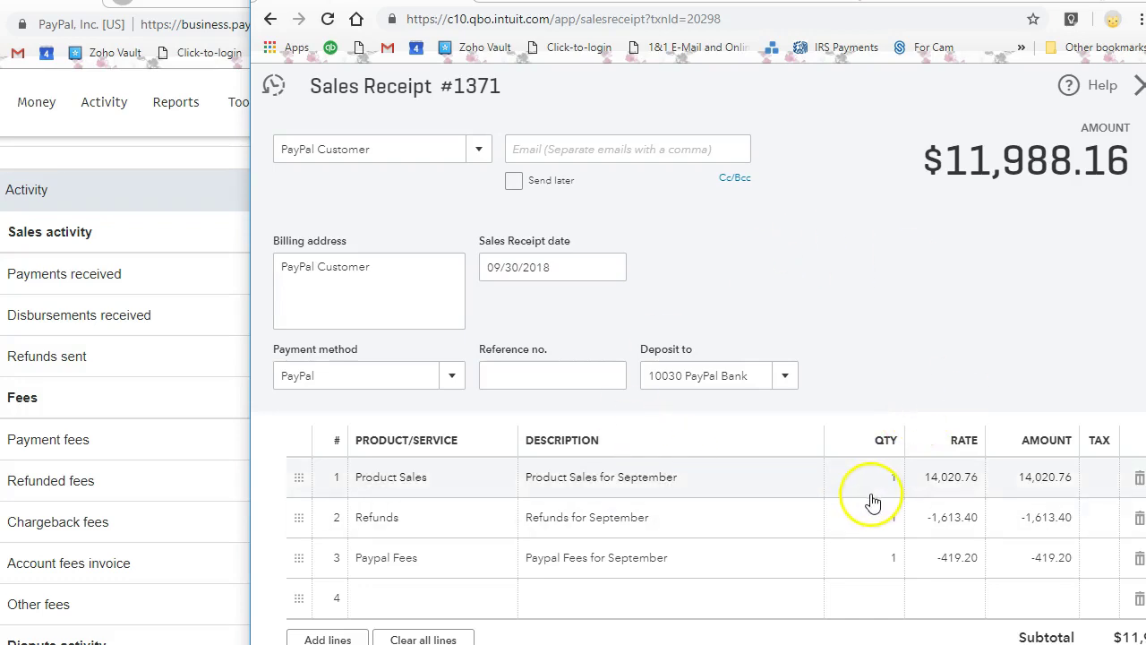
Step: Scroll the PayPal September report down to the Transfers & withdrawals and Purchase activity totals
click(123, 5)
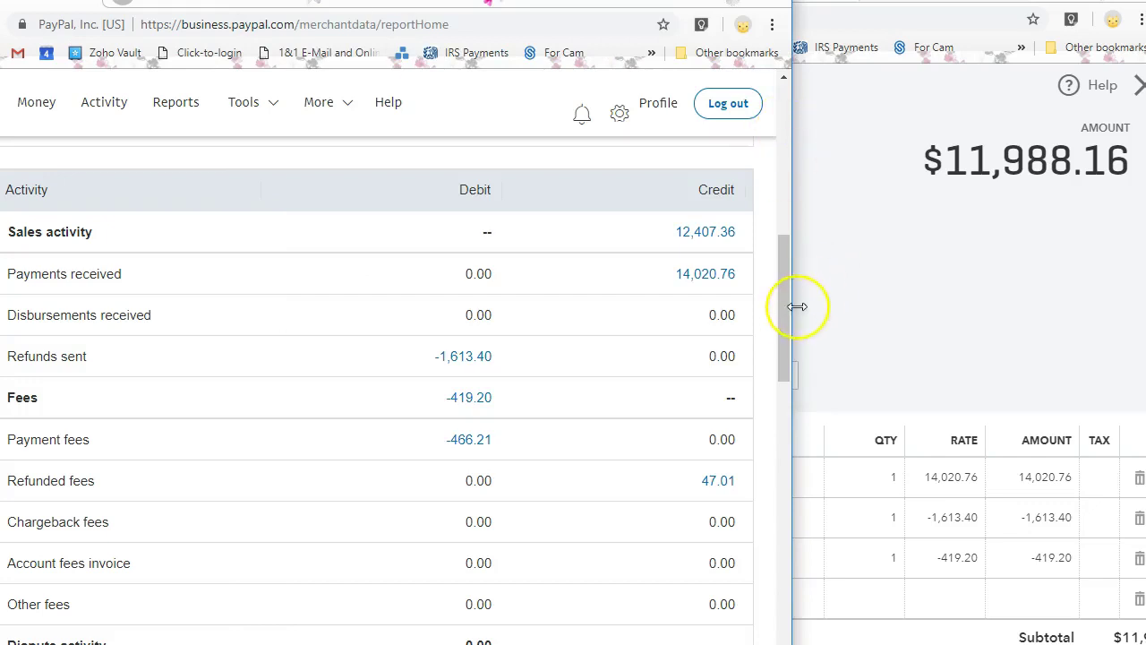
drag(787, 313, 772, 415)
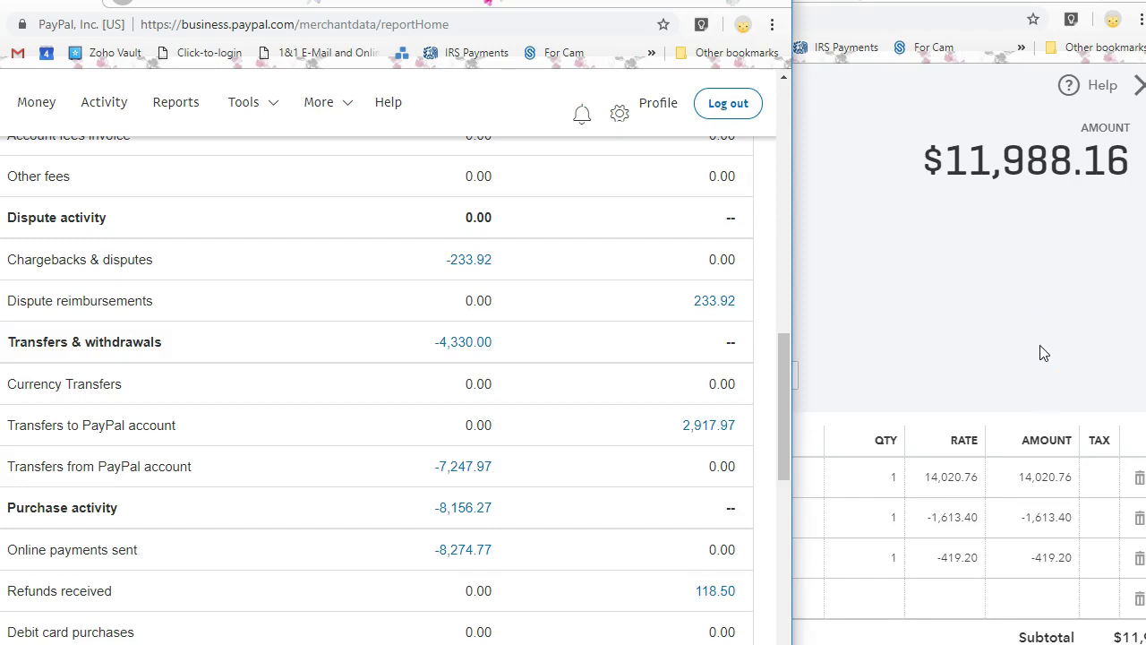
drag(782, 358, 774, 409)
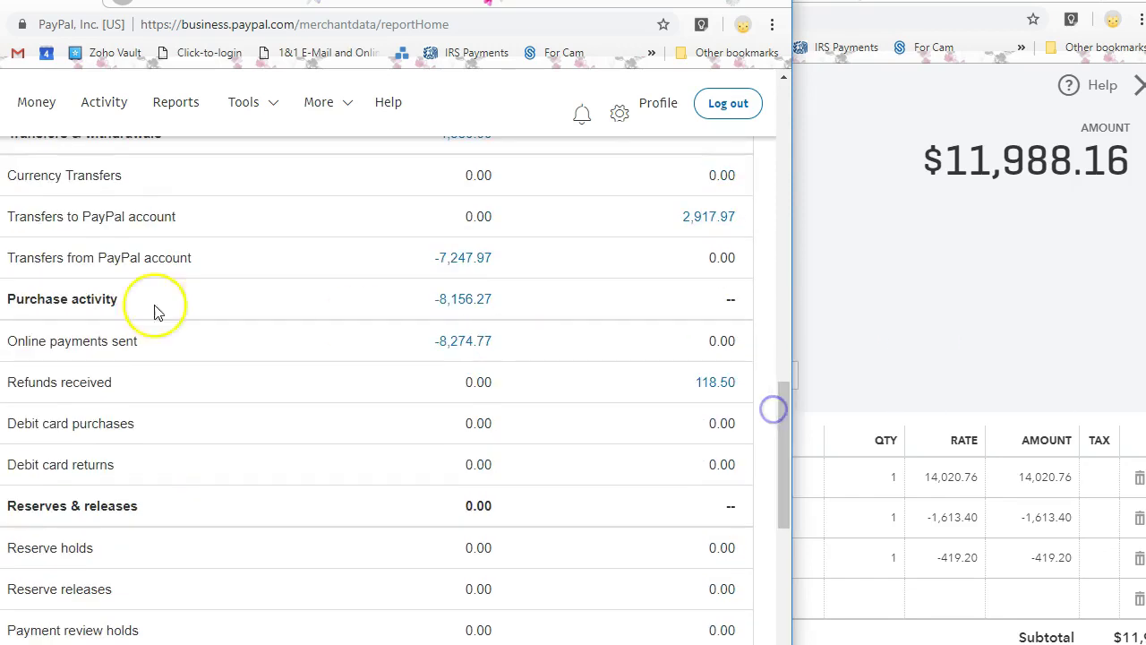
Step: Open the Purchase activity transaction details and download them as a CSV file
click(473, 300)
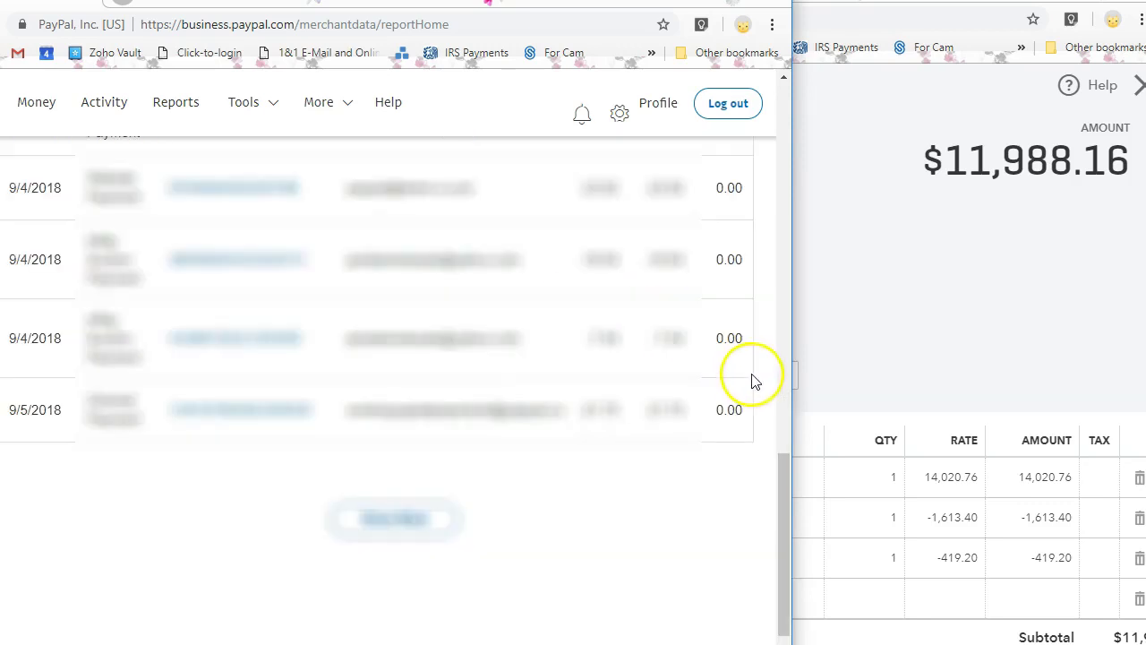
drag(785, 478, 768, 212)
click(748, 284)
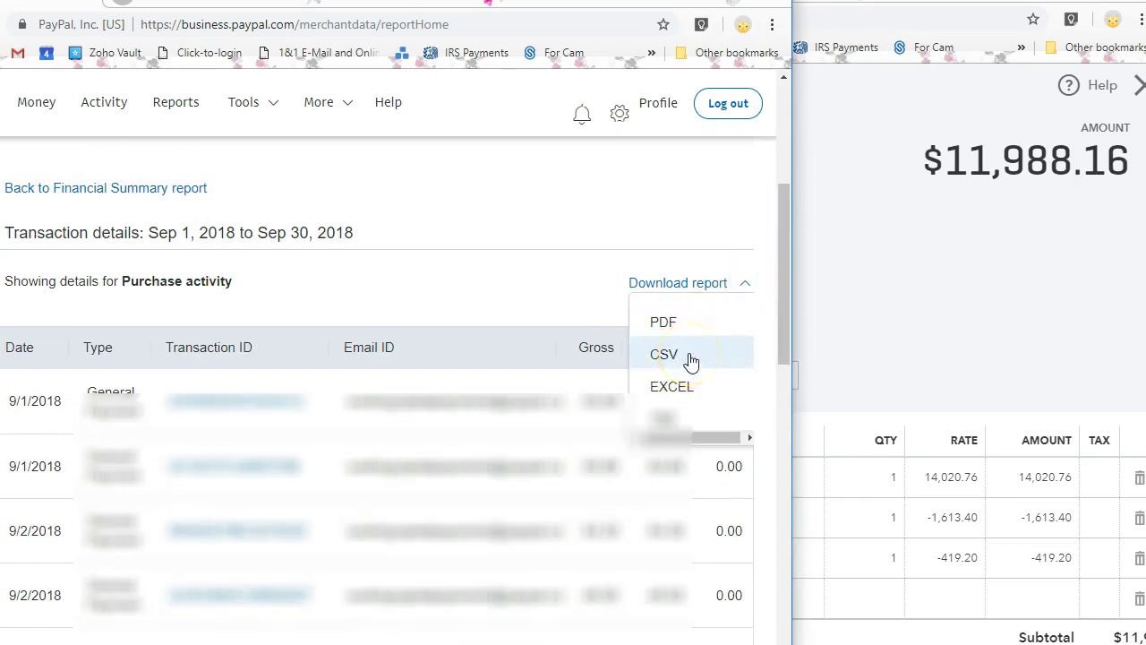
click(690, 359)
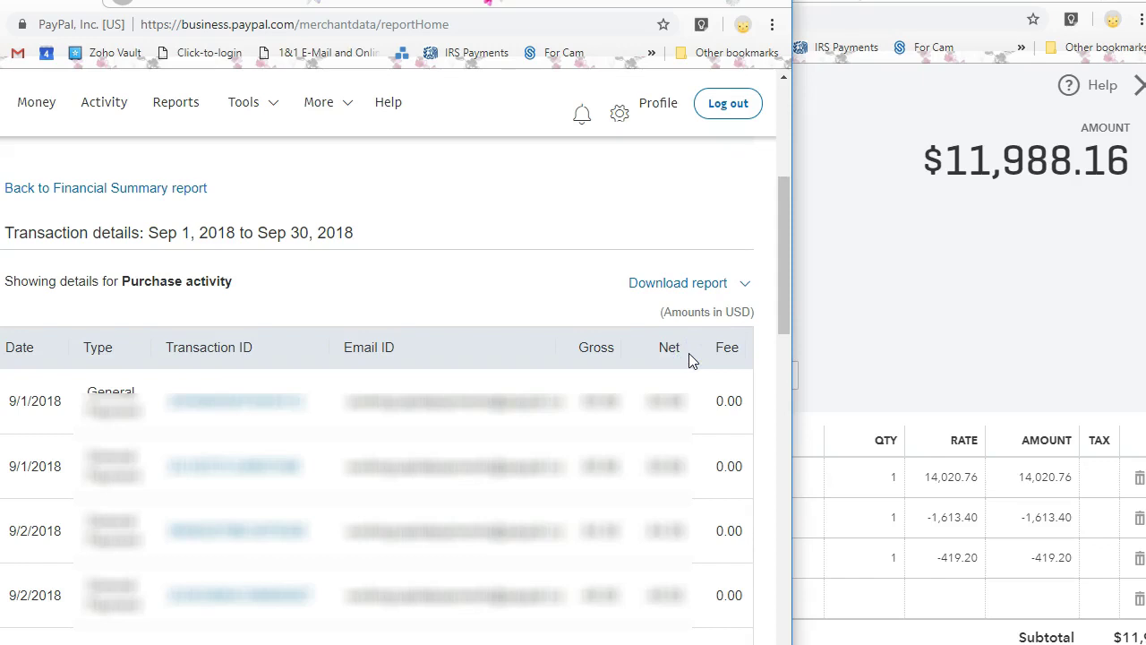
Step: Review the listed early-September purchase payments and their 0.00 fees
click(596, 302)
click(597, 291)
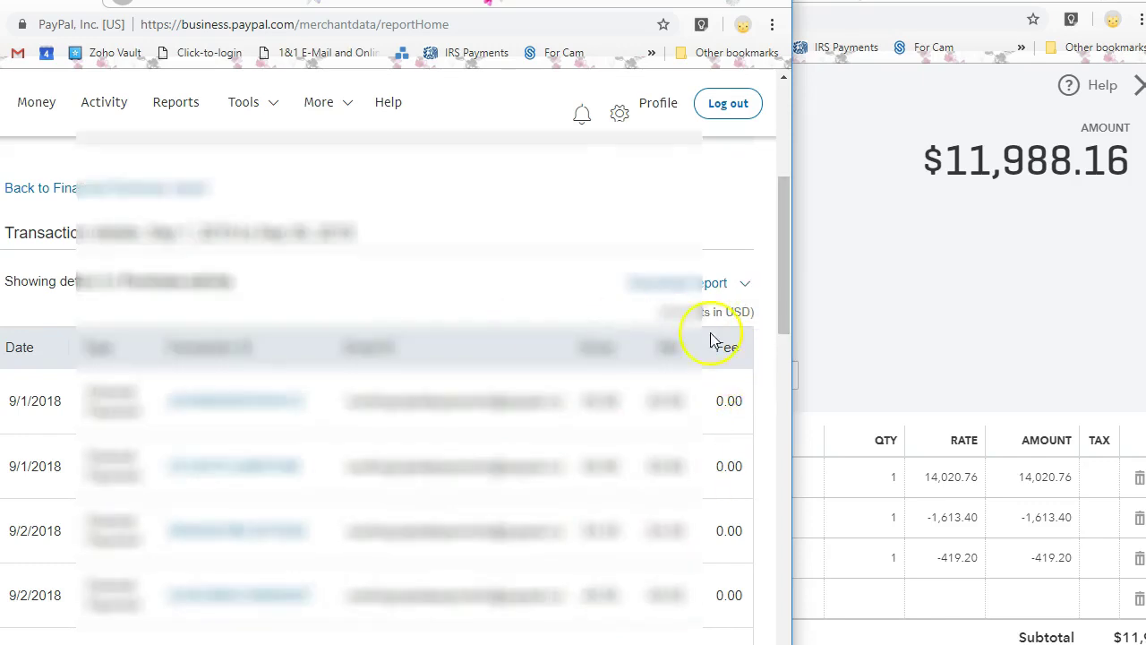
drag(779, 298, 778, 413)
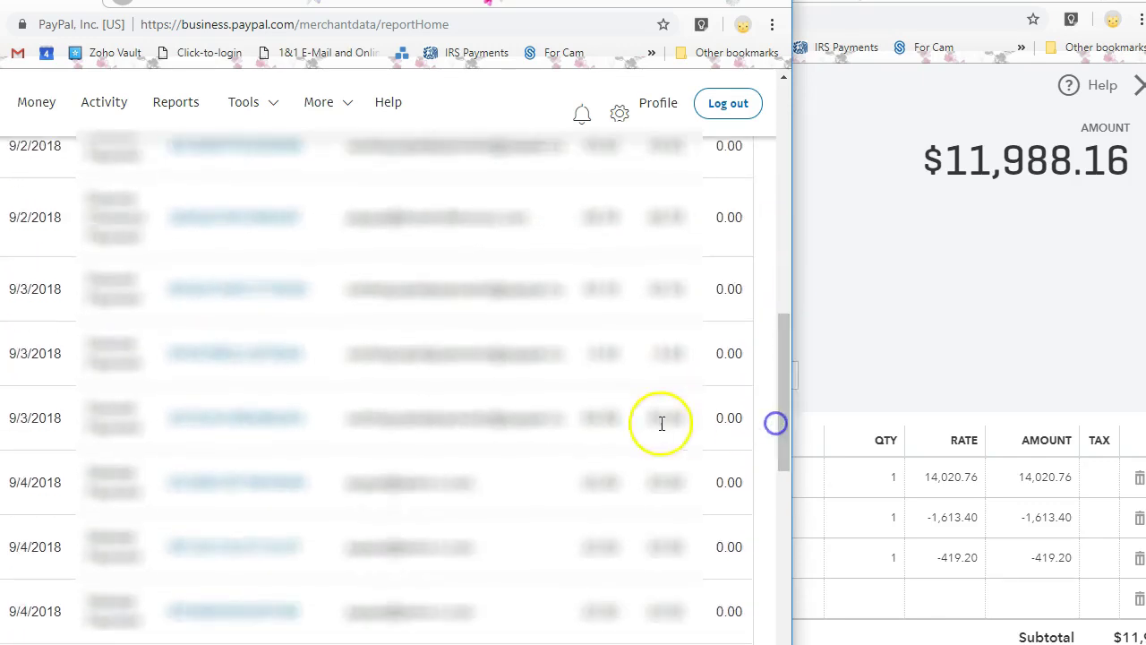
mouse_move(420, 481)
mouse_down()
mouse_move(383, 564)
mouse_move(761, 540)
mouse_up()
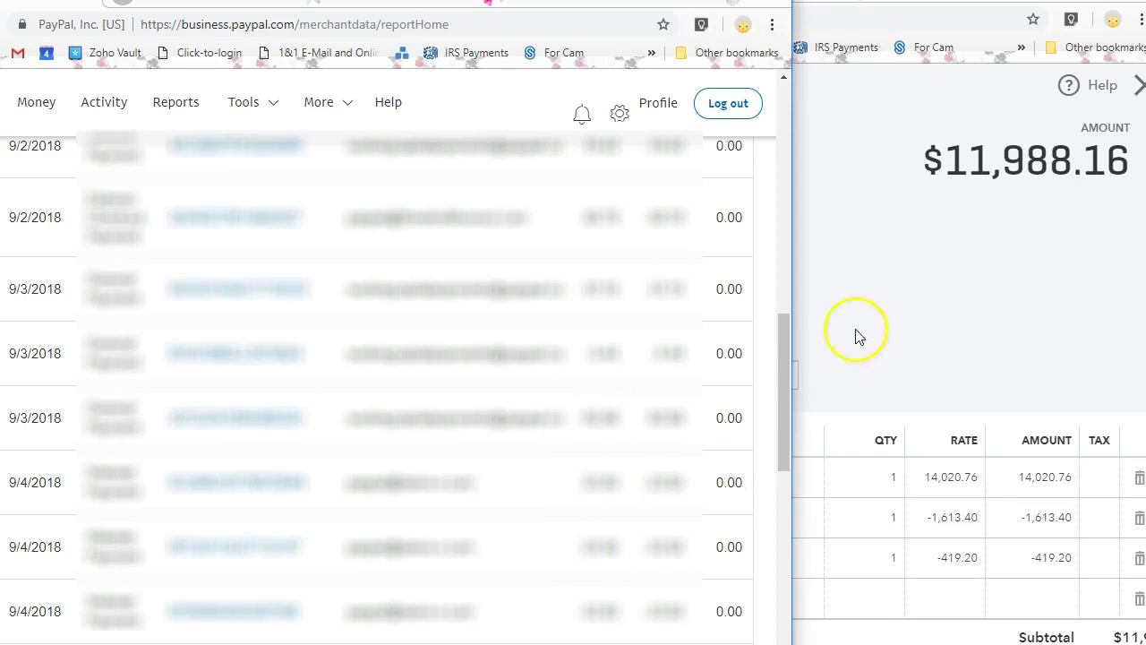
Step: In QuickBooks Banking, choose File upload from the Update options
click(904, 304)
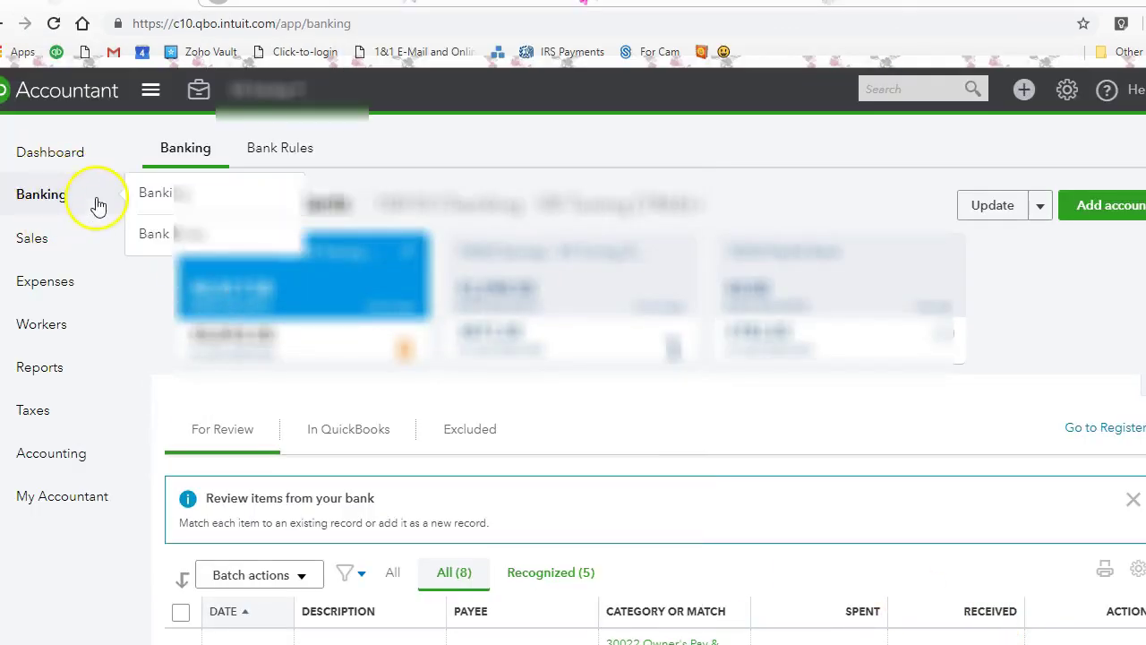
click(1041, 207)
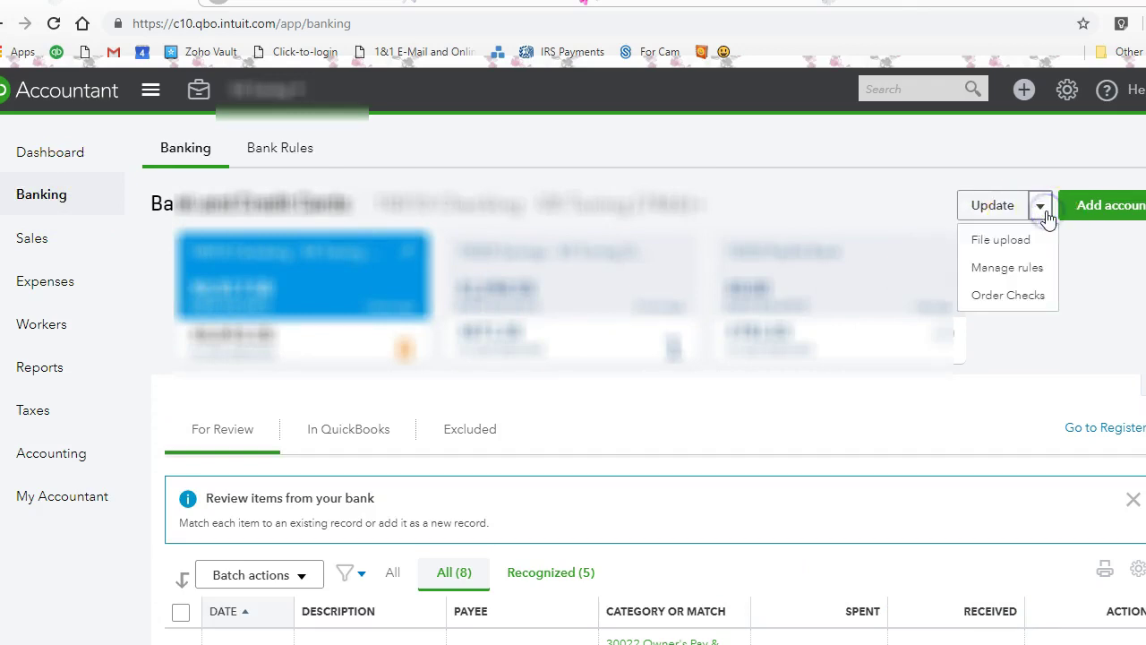
click(998, 244)
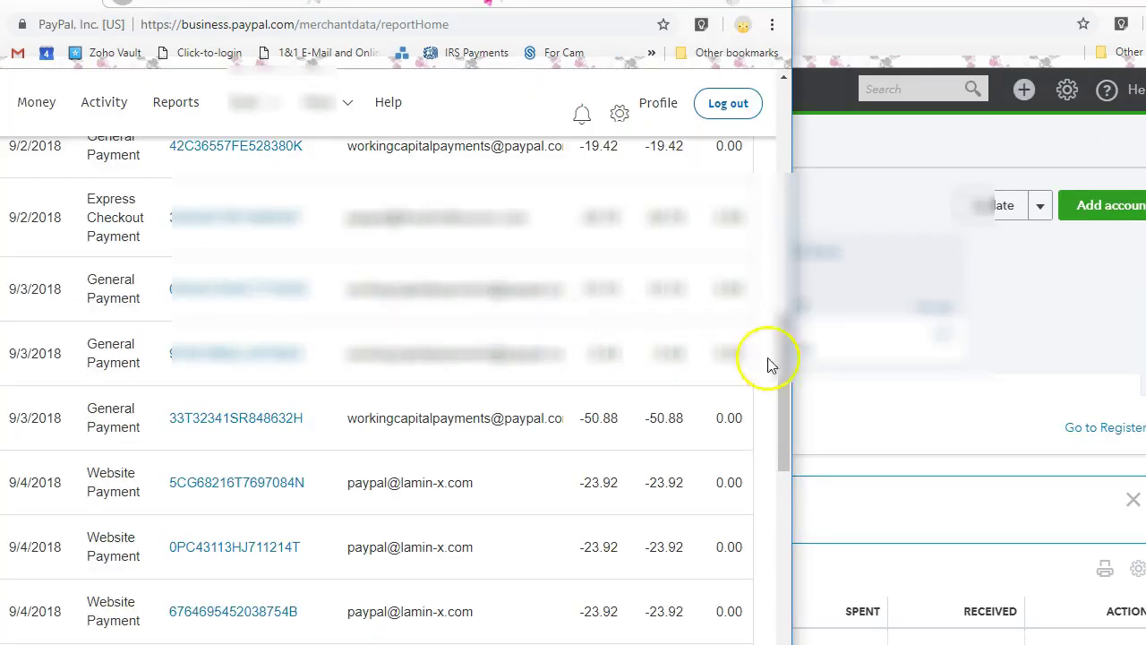
Step: Return to the September 2018 financial summary and review the 8,156.27 purchase activity debit
scroll(777, 358, up, 10)
scroll(256, 239, up, 3)
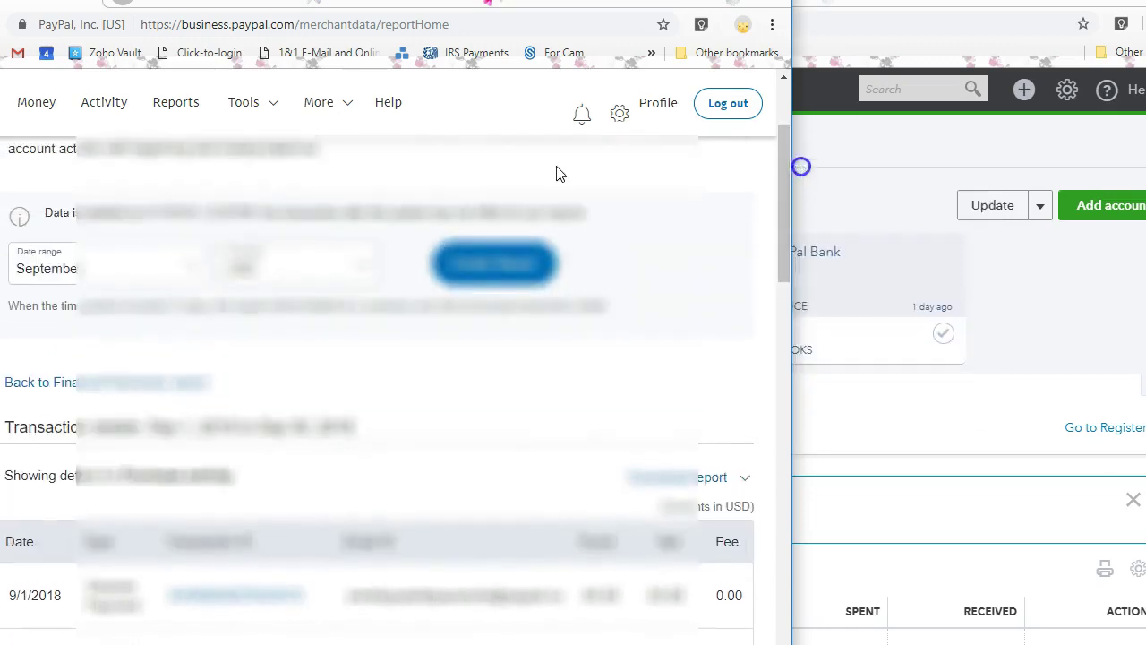
click(53, 376)
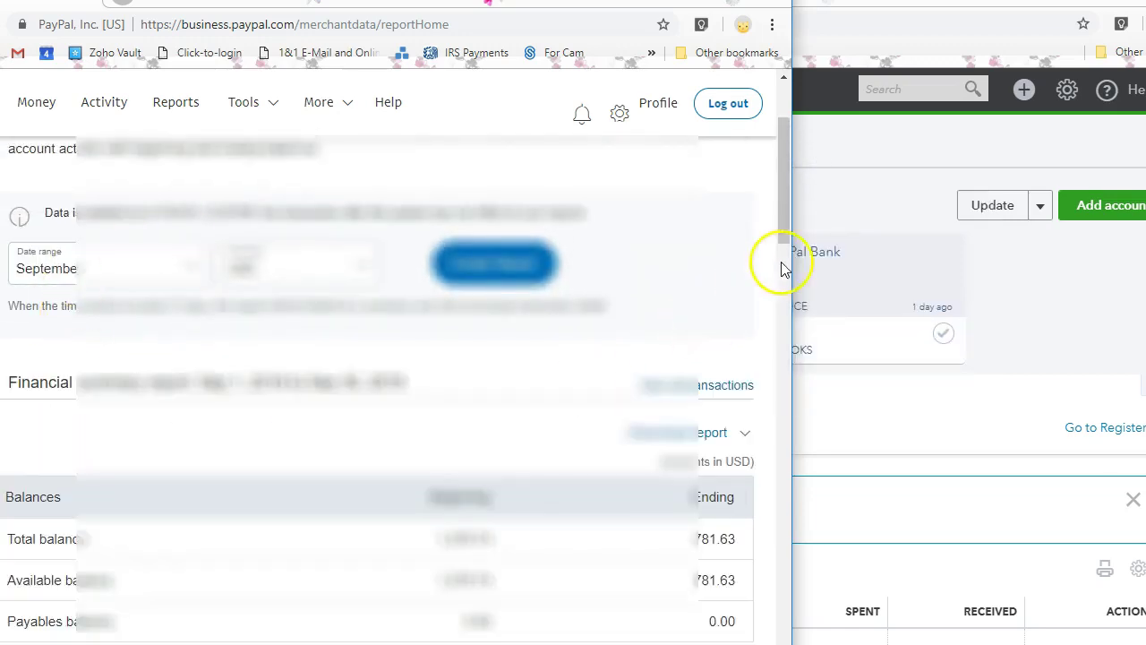
drag(785, 263, 762, 448)
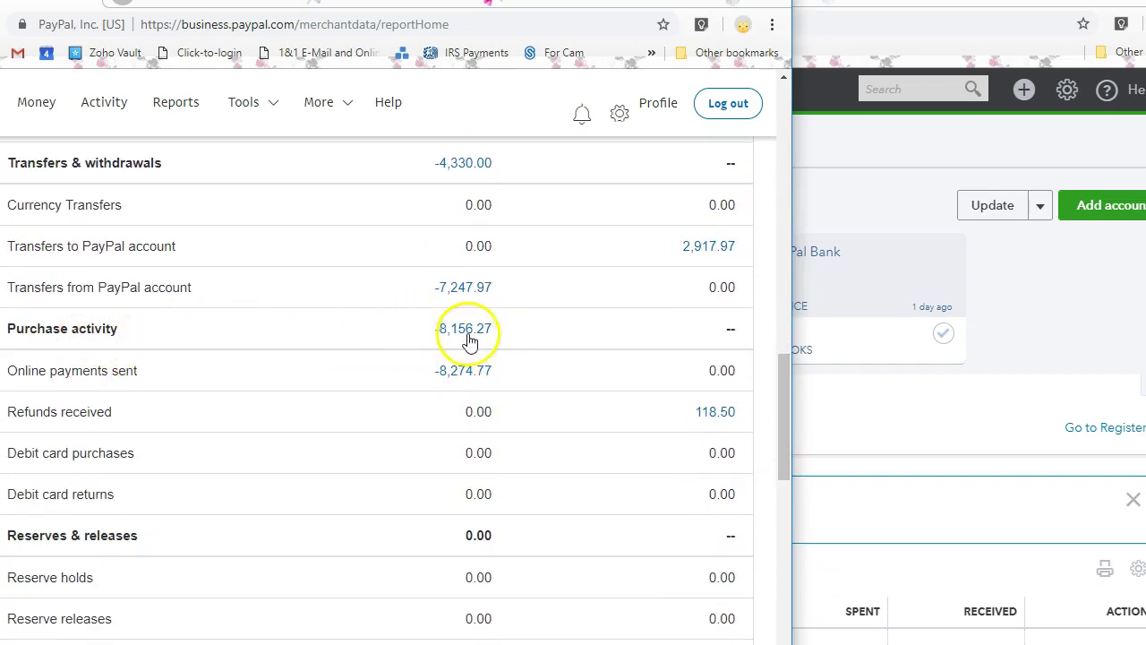
mouse_move(782, 397)
mouse_down()
mouse_move(780, 560)
mouse_move(793, 179)
mouse_up()
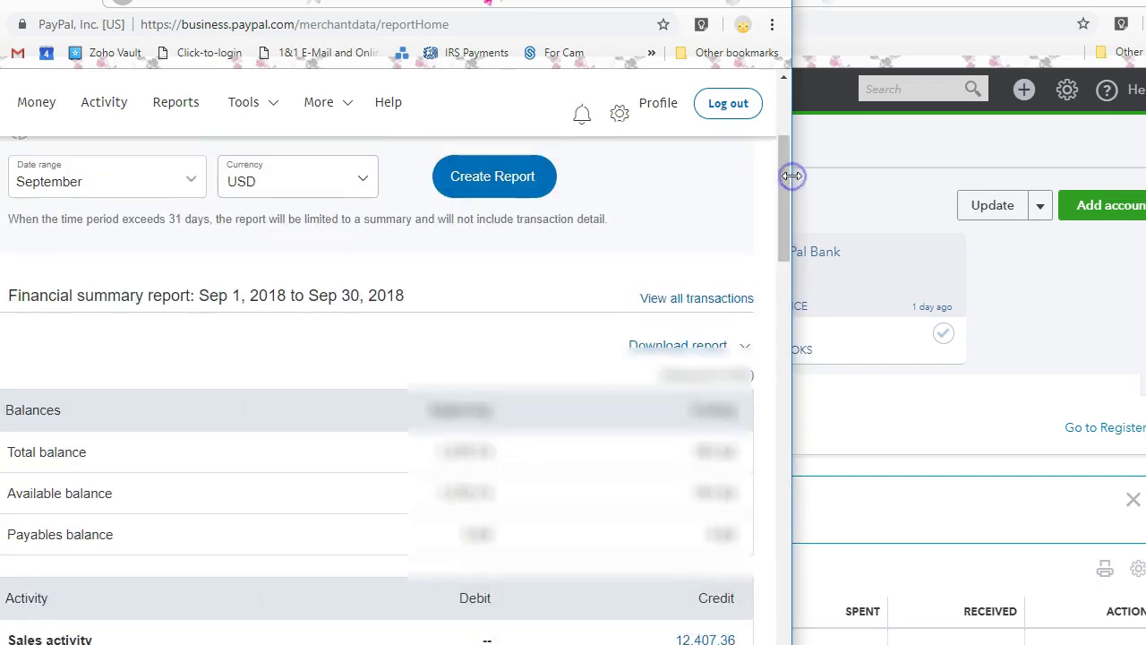
Step: Open Reconcile for 10030 PayPal Bank and check the PayPal report for the statement balance
click(1022, 146)
click(1069, 91)
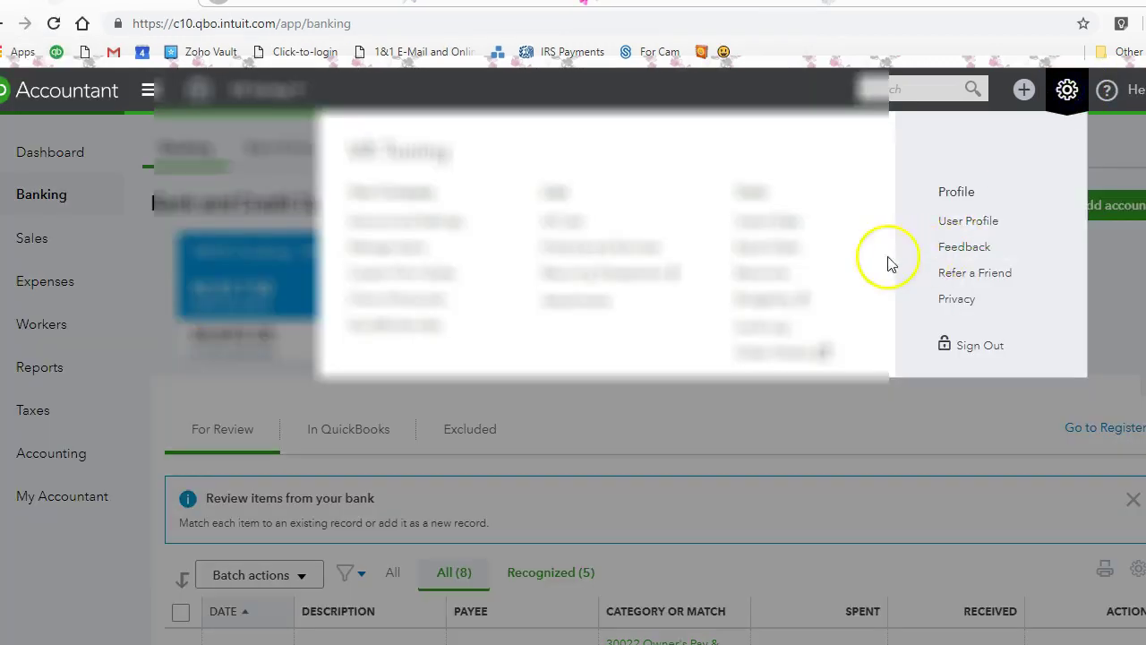
click(842, 263)
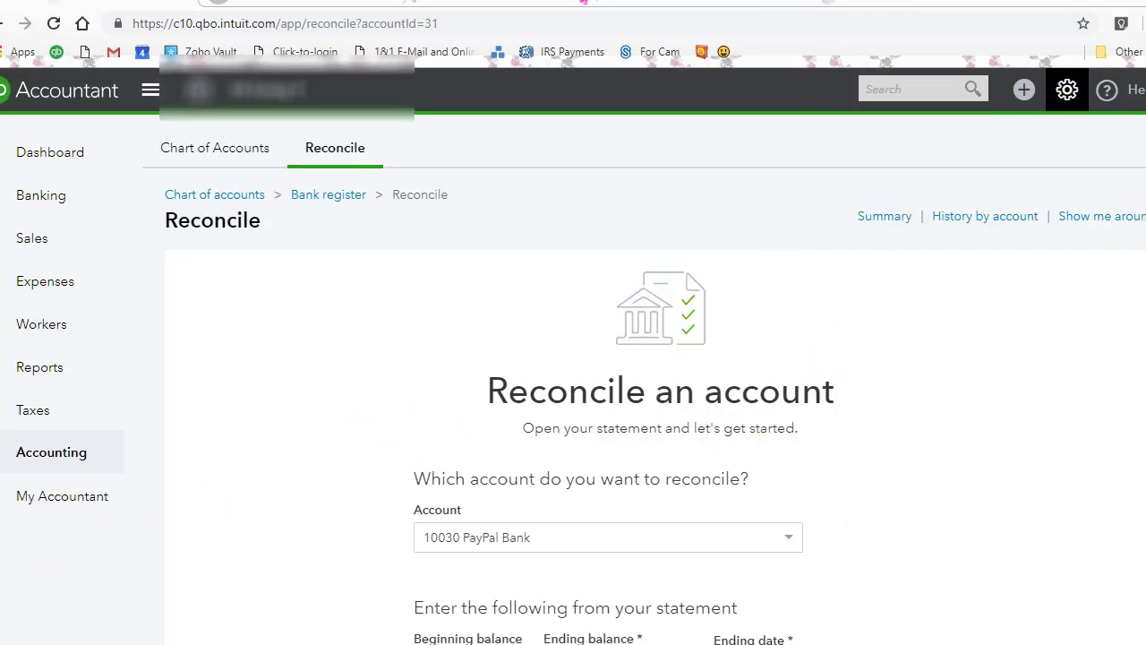
scroll(1110, 296, down, 2)
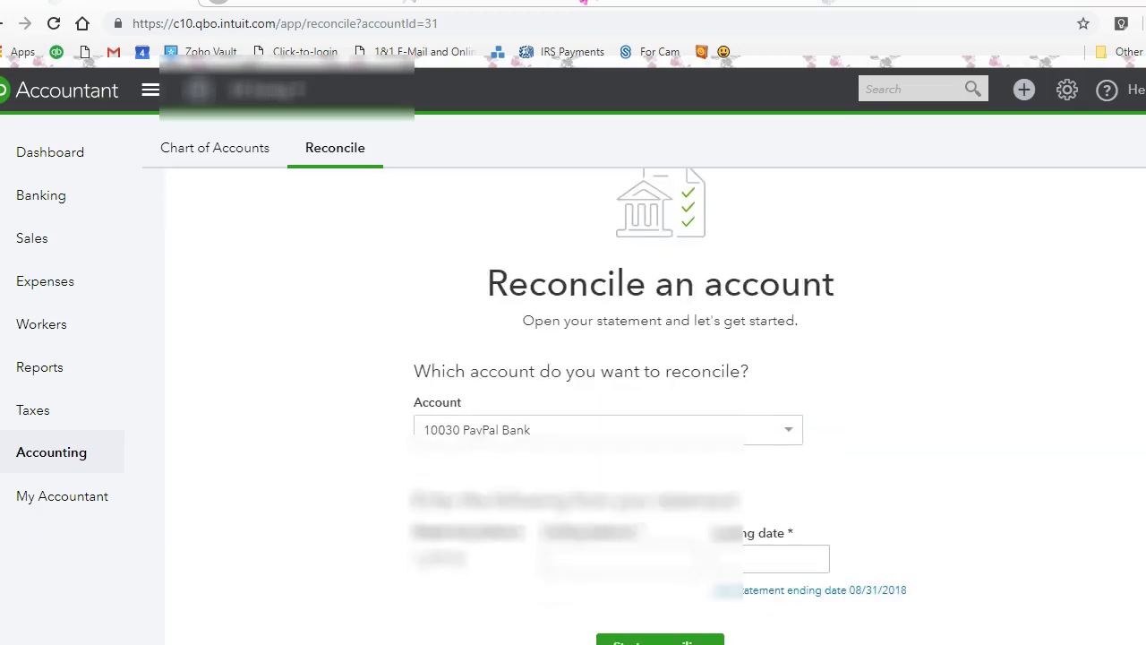
key(alt+Tab)
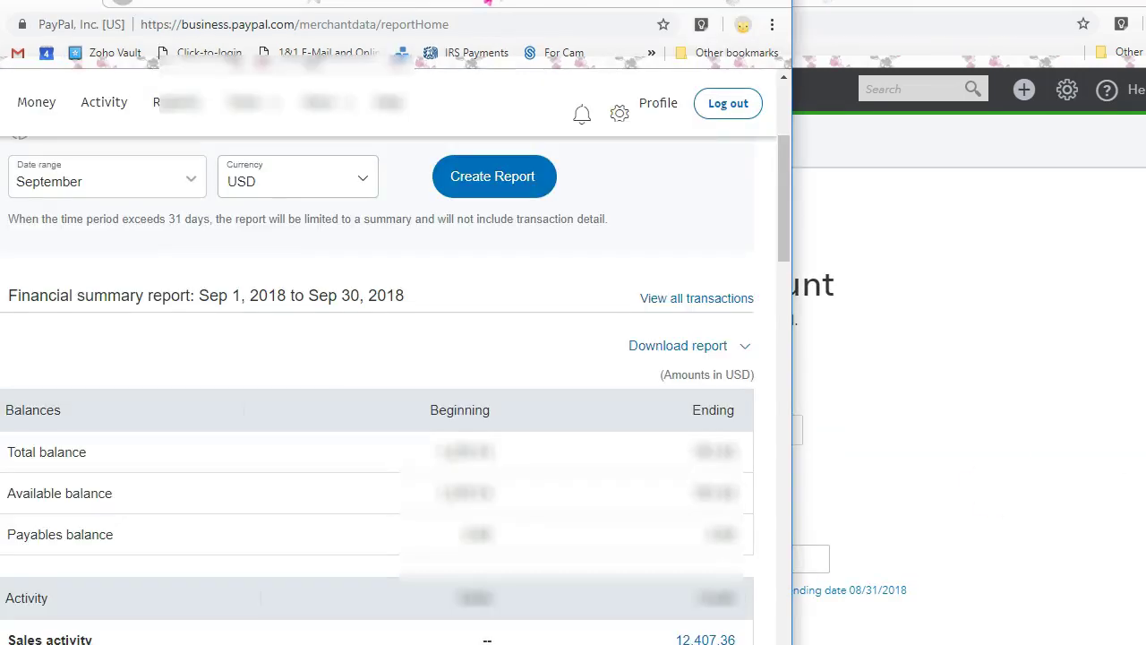
click(972, 417)
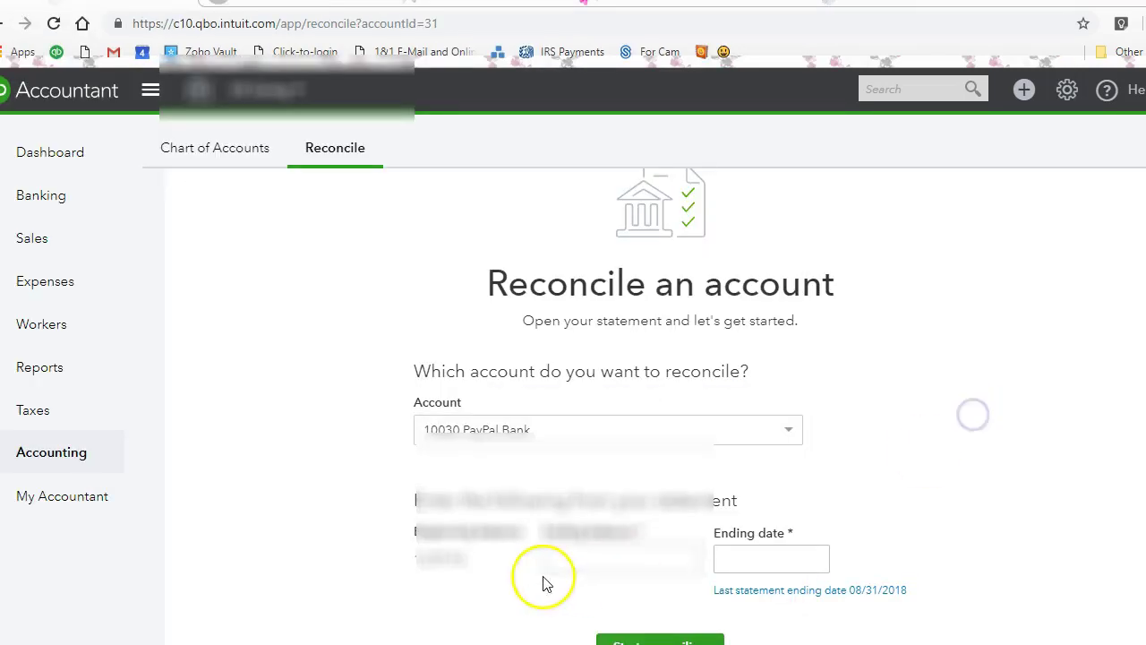
Step: Enter the ending balance and ending date 09/30/2018, then start reconciling
click(612, 560)
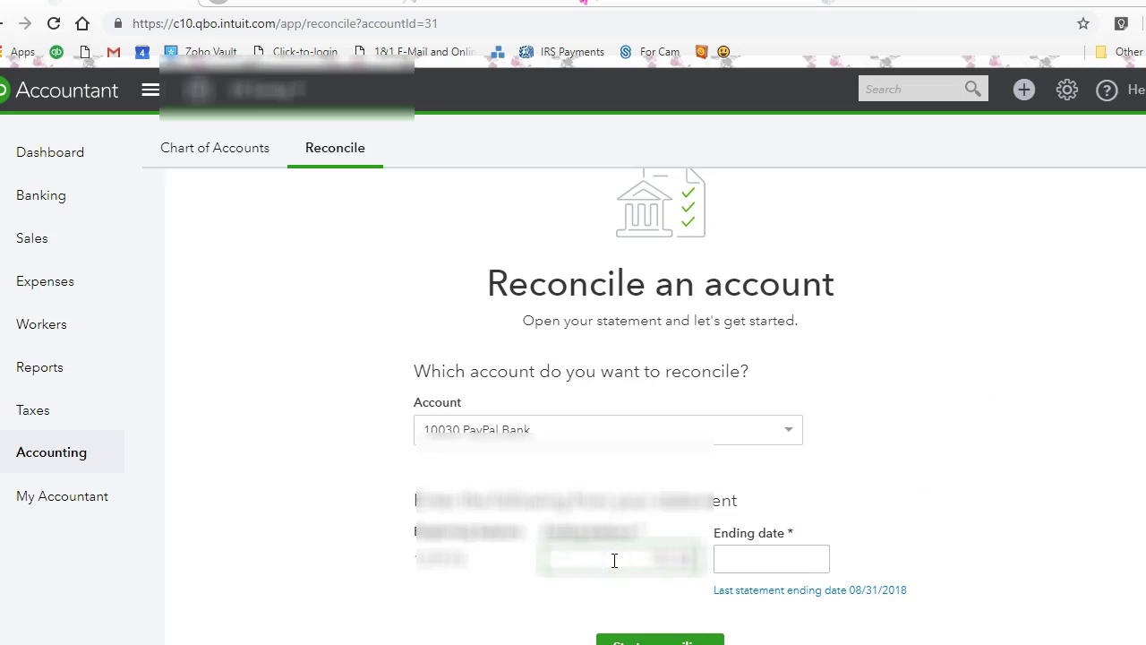
click(739, 552)
text(09)
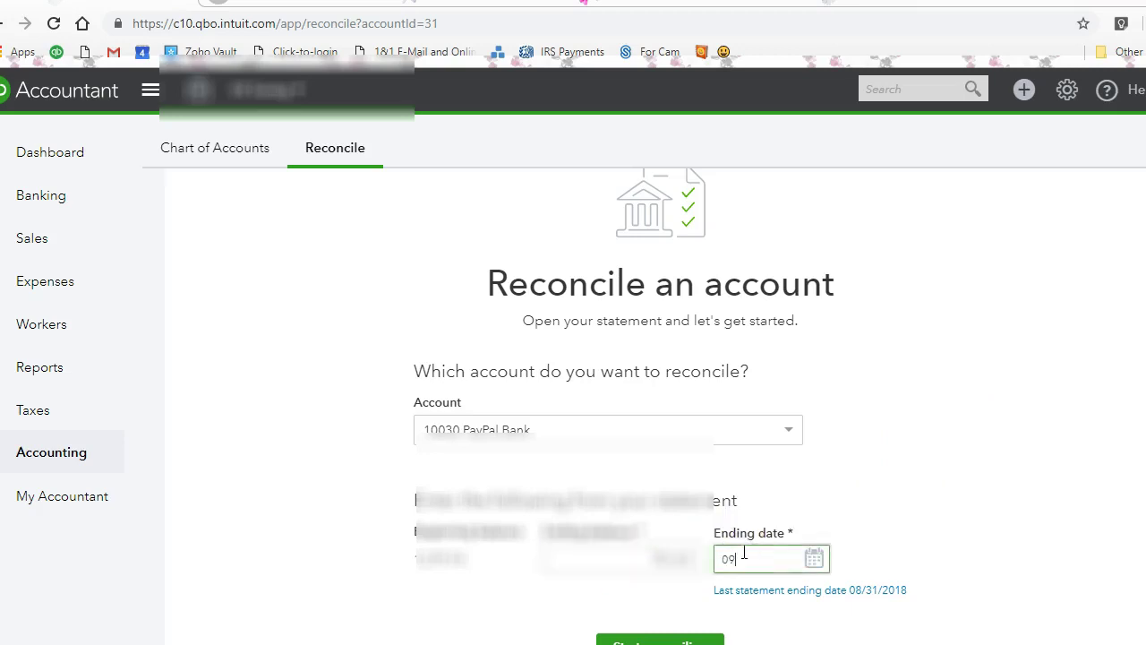
text(3018)
click(1011, 487)
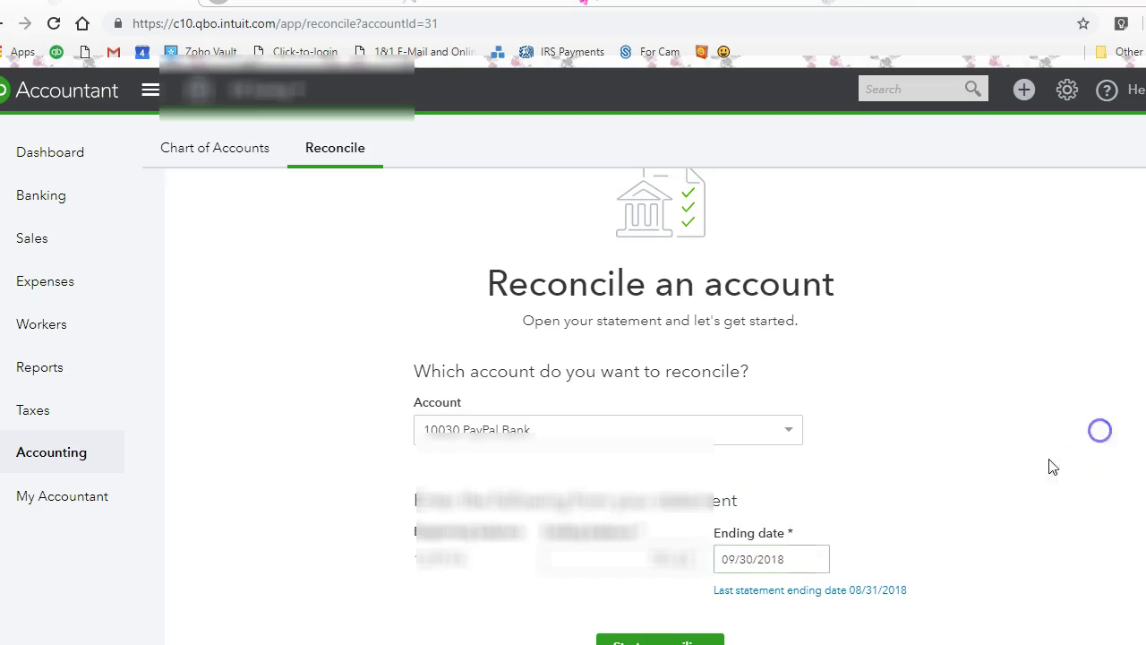
click(660, 639)
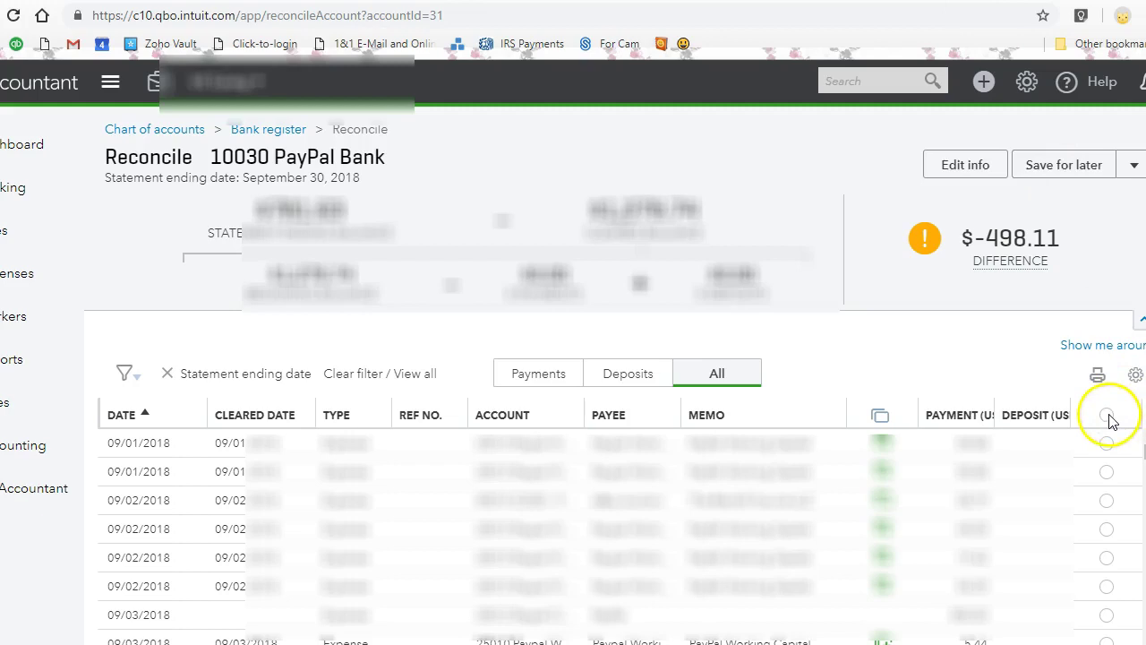
Step: Mark all 152 transactions as cleared, bringing the difference to $0.00
click(732, 376)
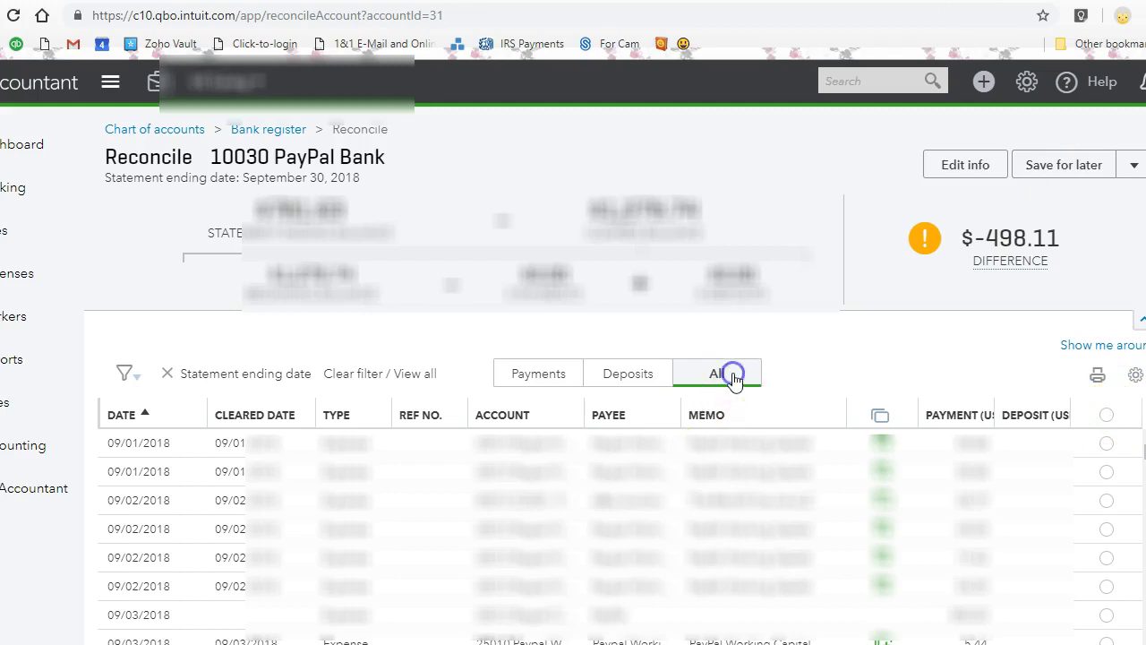
click(1107, 415)
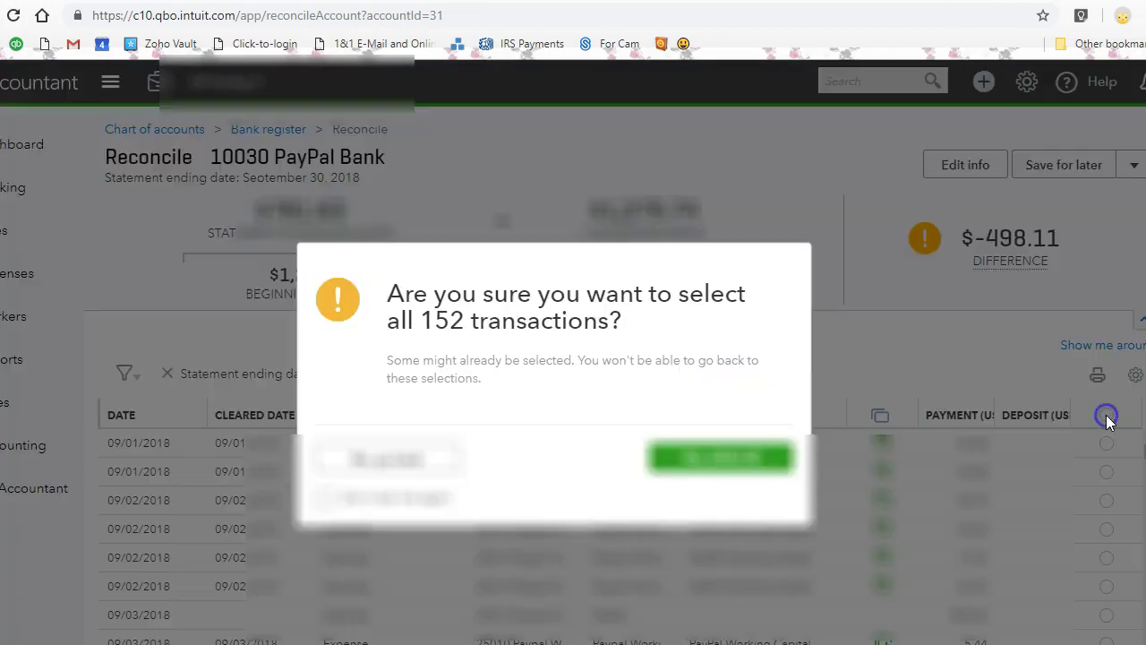
click(723, 460)
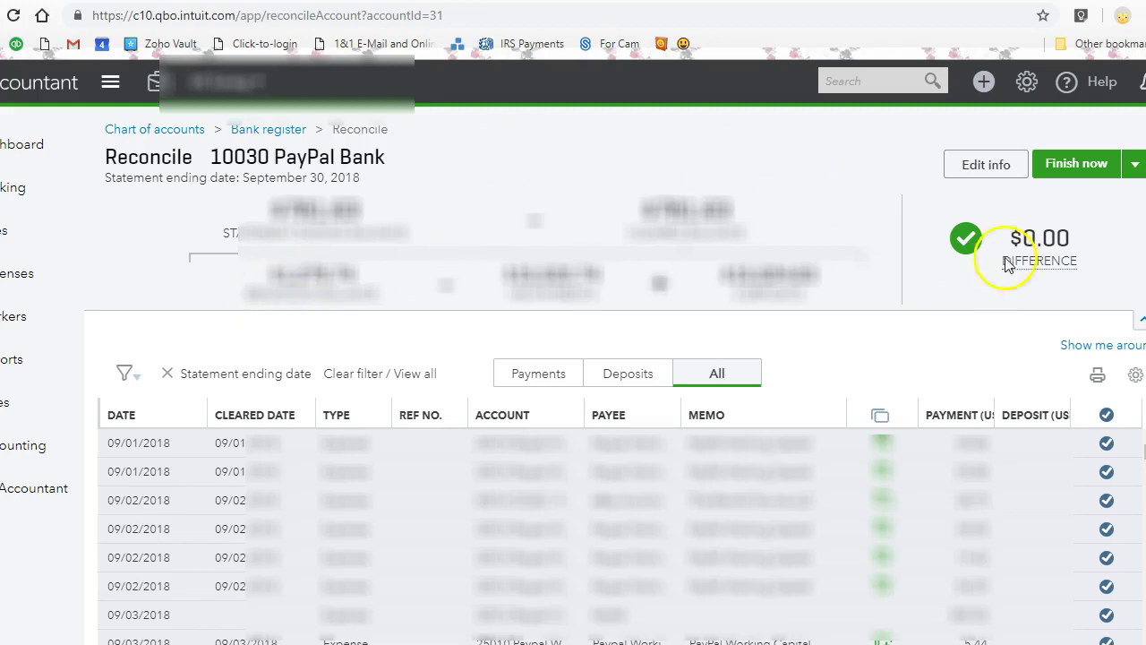
mouse_move(1011, 261)
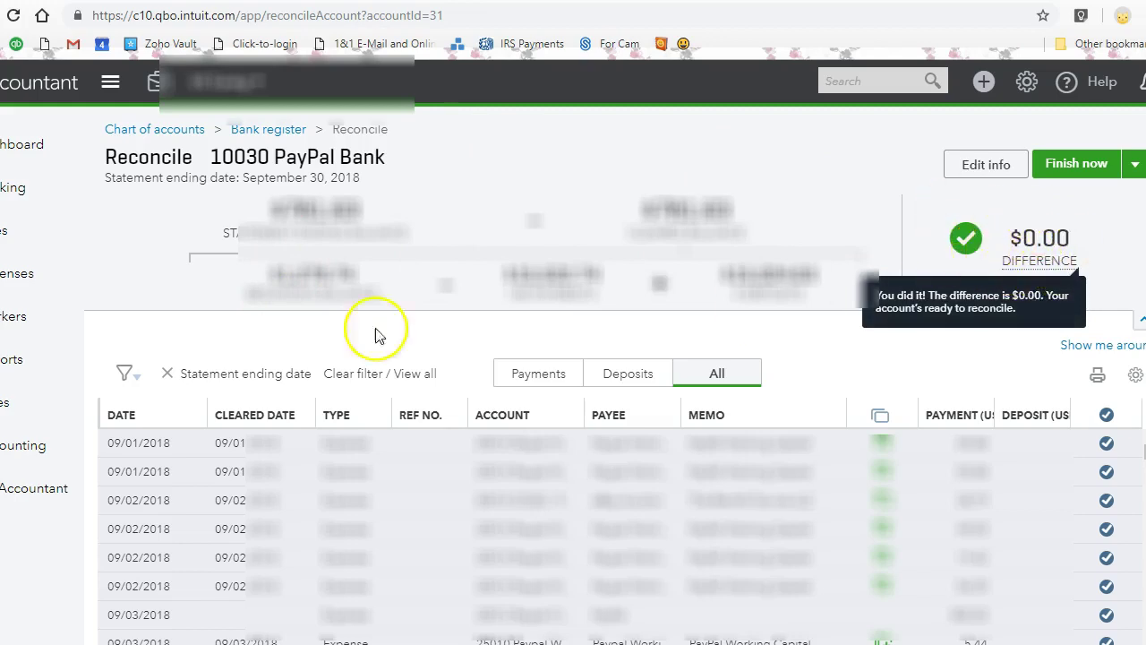
key(alt+Tab)
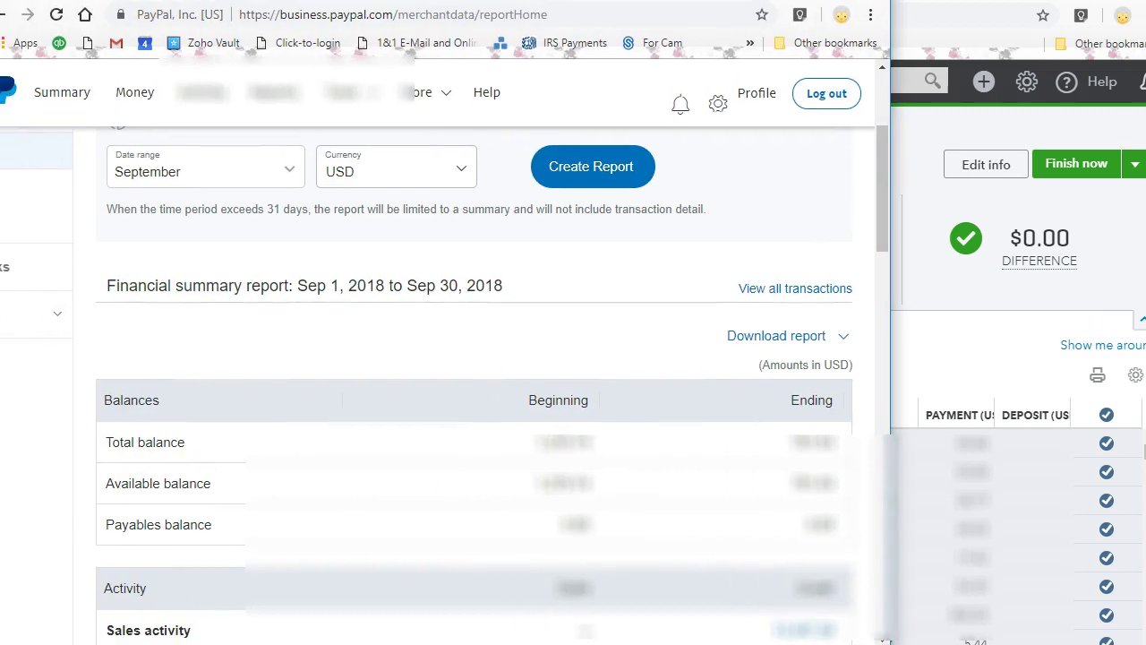
drag(880, 170, 878, 547)
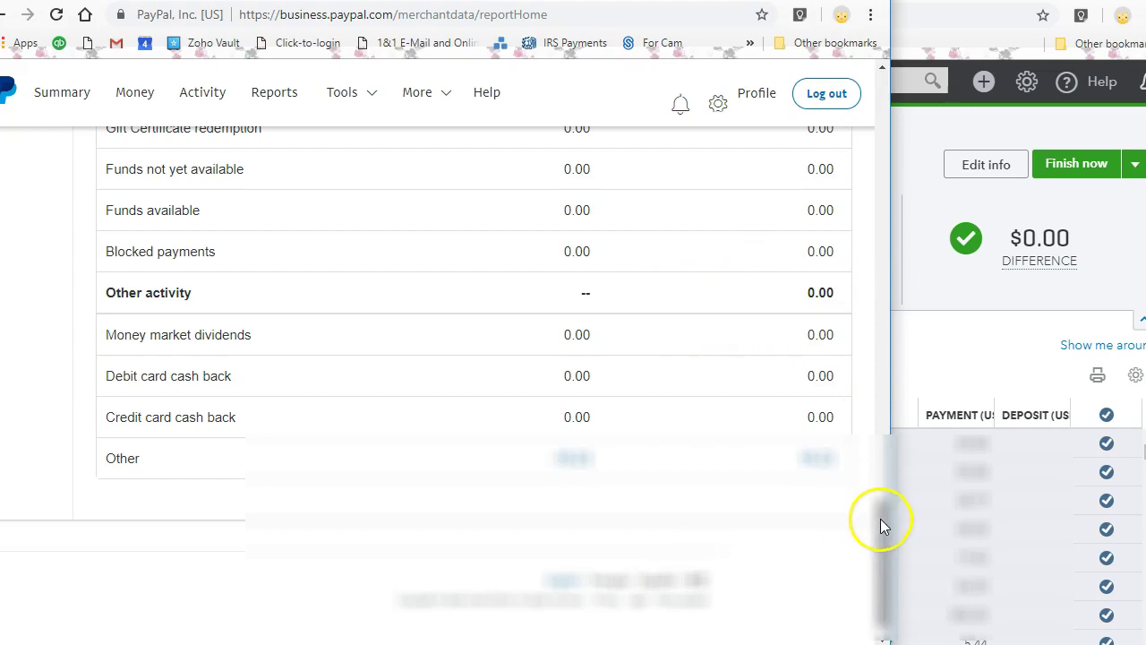
drag(881, 520, 882, 403)
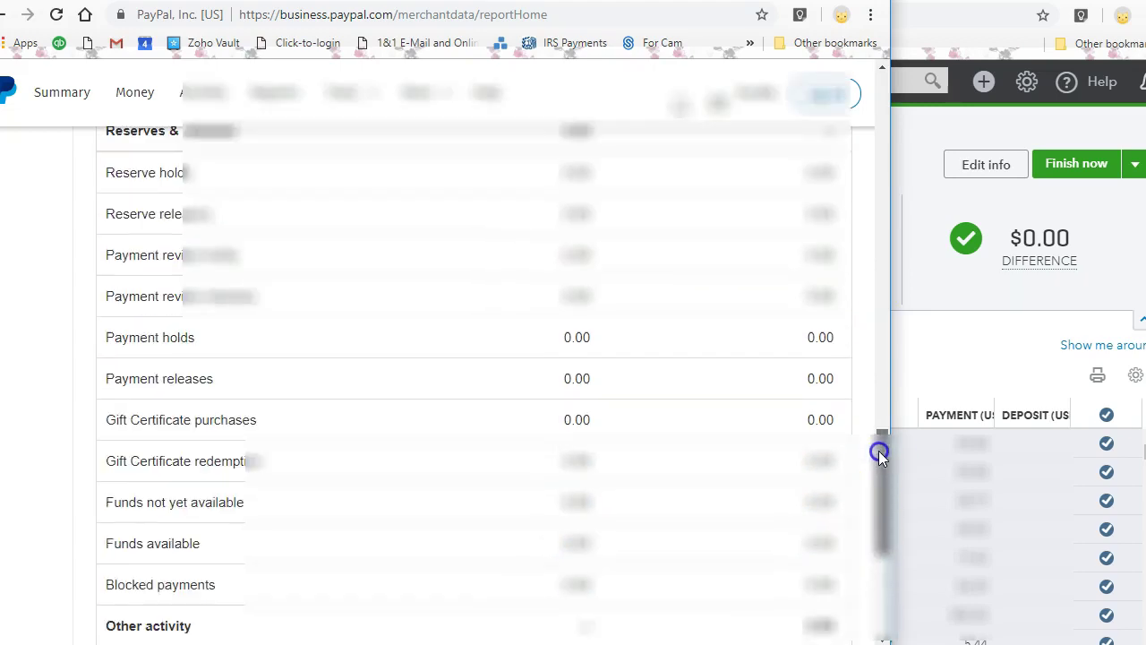
Step: Bring the PayPal Bank reconciliation, still at a $0.00 difference, back to the front
click(967, 348)
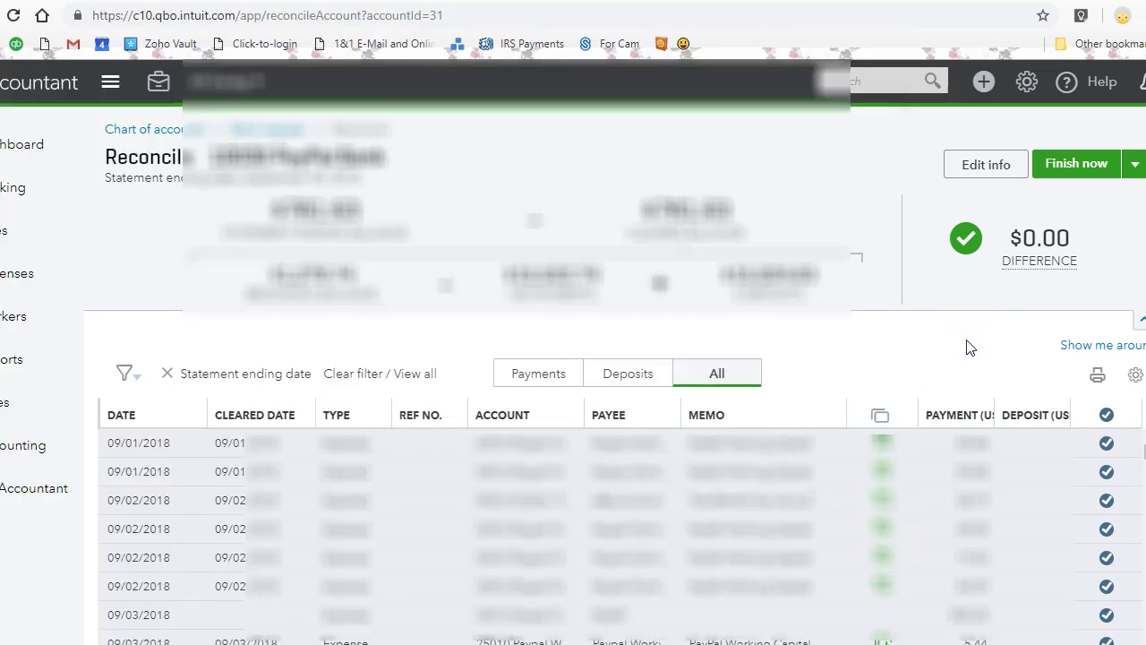